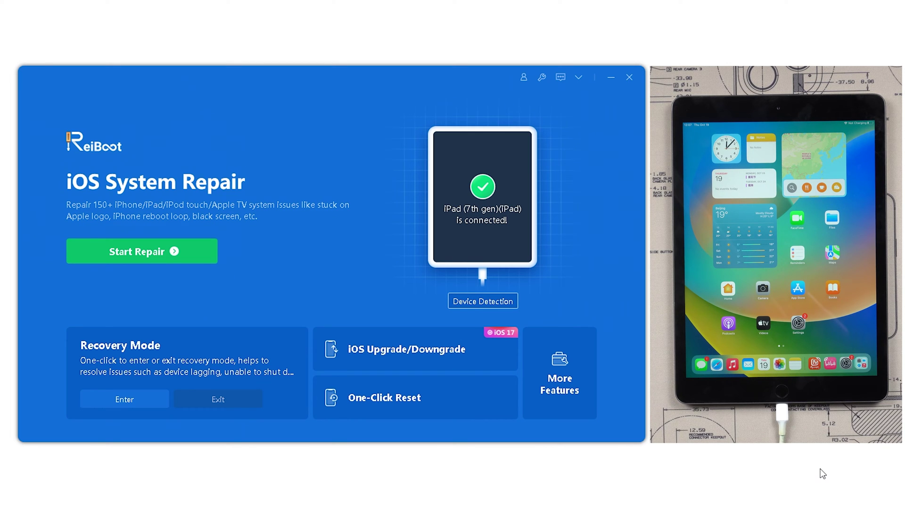
Enter recovery mode on the iPad (7th gen) and dismiss the success notice
left_click(104, 398)
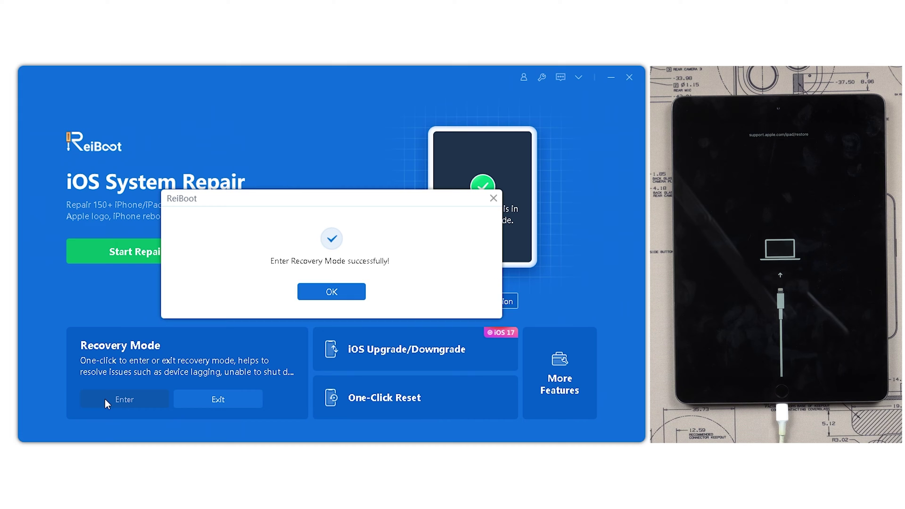
left_click(348, 293)
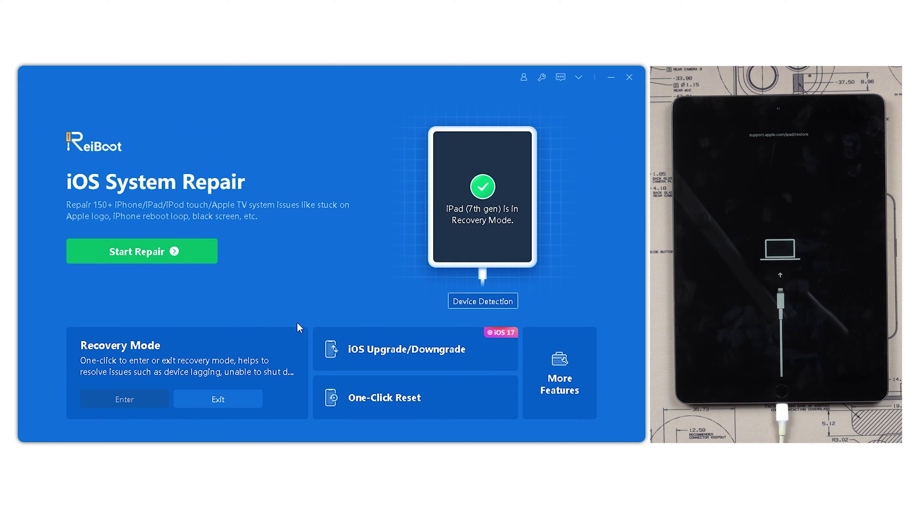
Exit recovery mode so the iPad (7th gen) returns to its lock screen, then confirm the success notice
left_click(232, 396)
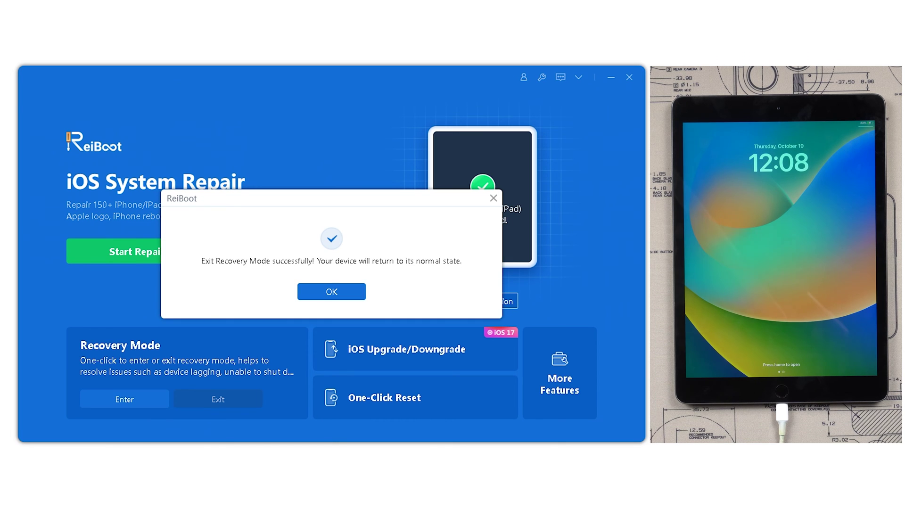
left_click(357, 292)
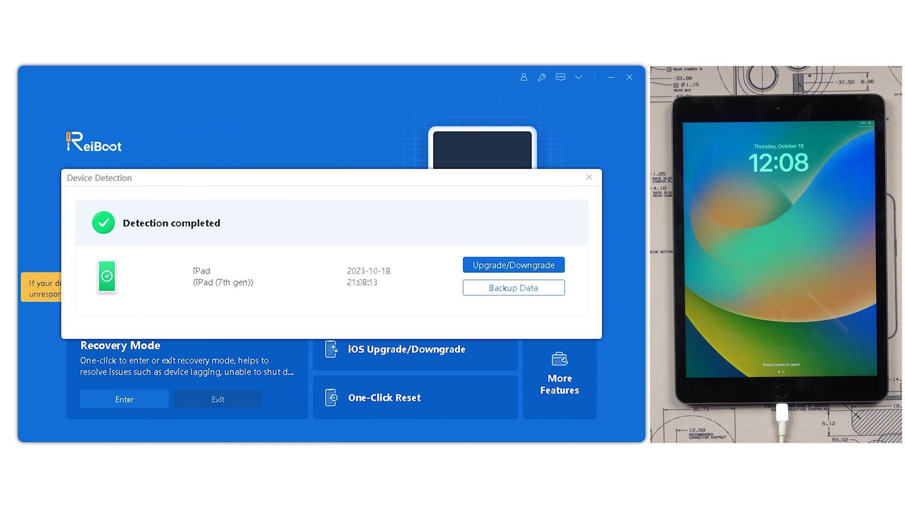